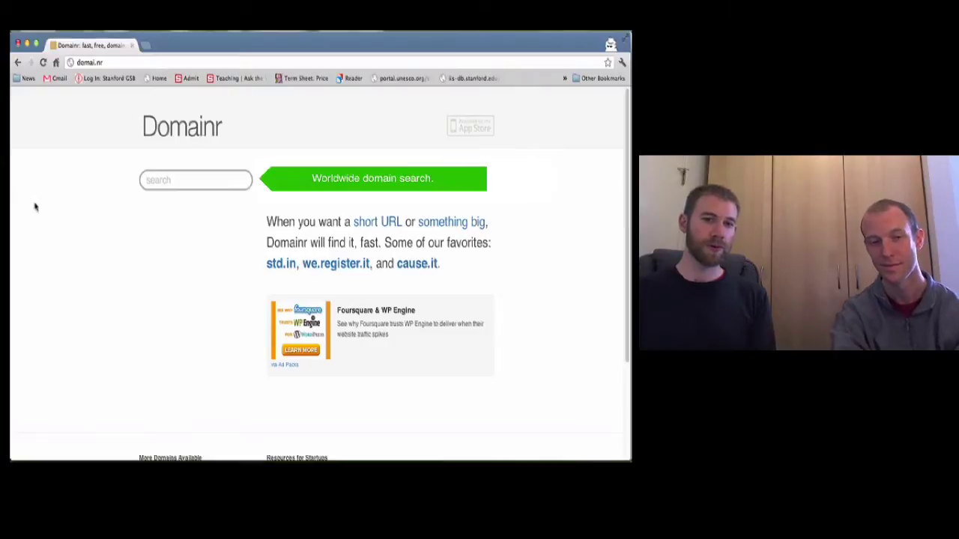
Step: Look up domain-hack suggestions for 'venture', then for 'stanford'
type("venture")
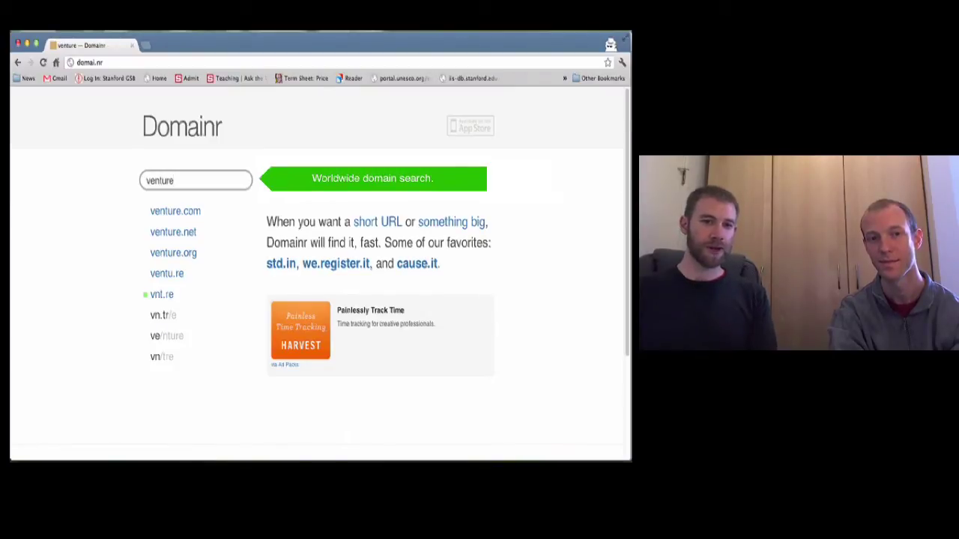
key("BackSpace")
key("BackSpace")
key("BackSpace")
key("BackSpace")
key("BackSpace")
key("BackSpace")
key("BackSpace")
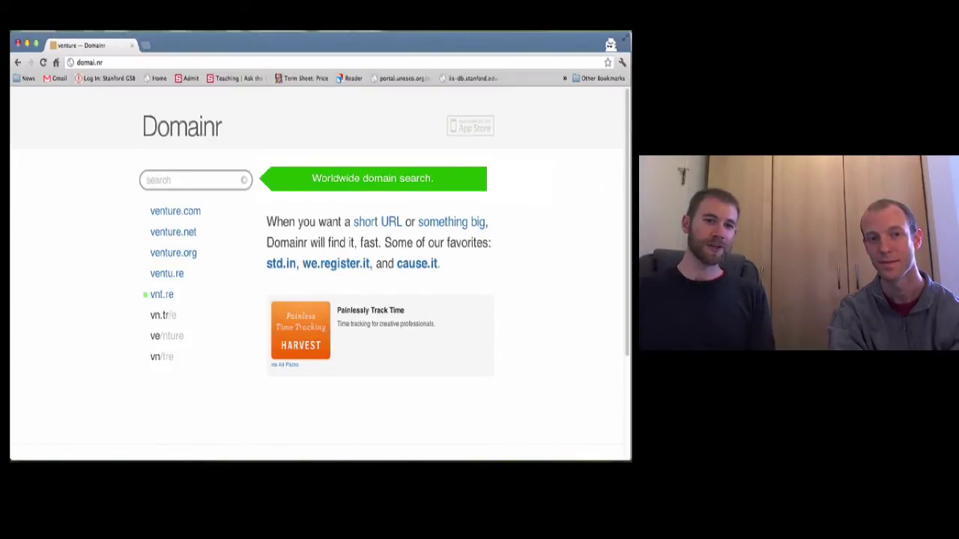
type("stanford")
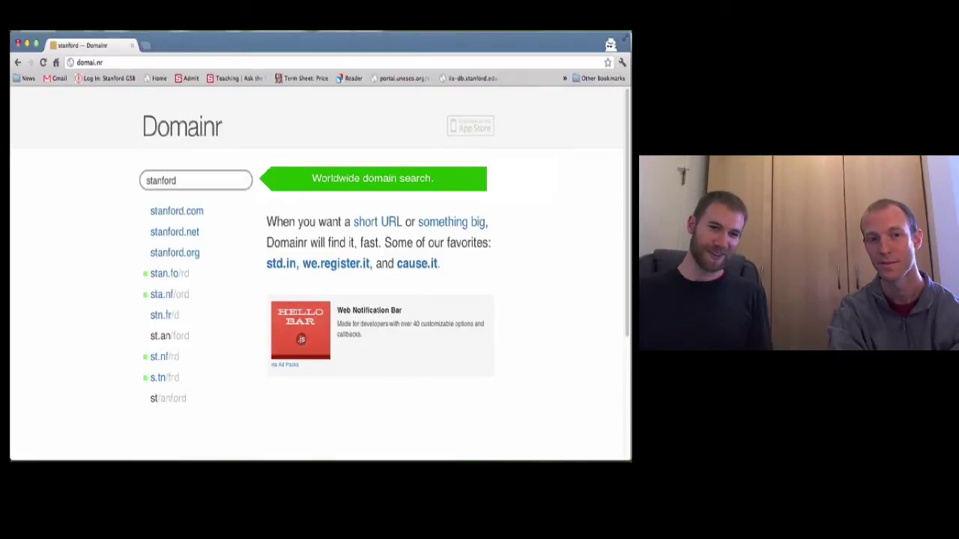
key("BackSpace")
key("BackSpace")
key("BackSpace")
key("BackSpace")
key("BackSpace")
key("BackSpace")
key("BackSpace")
key("BackSpace")
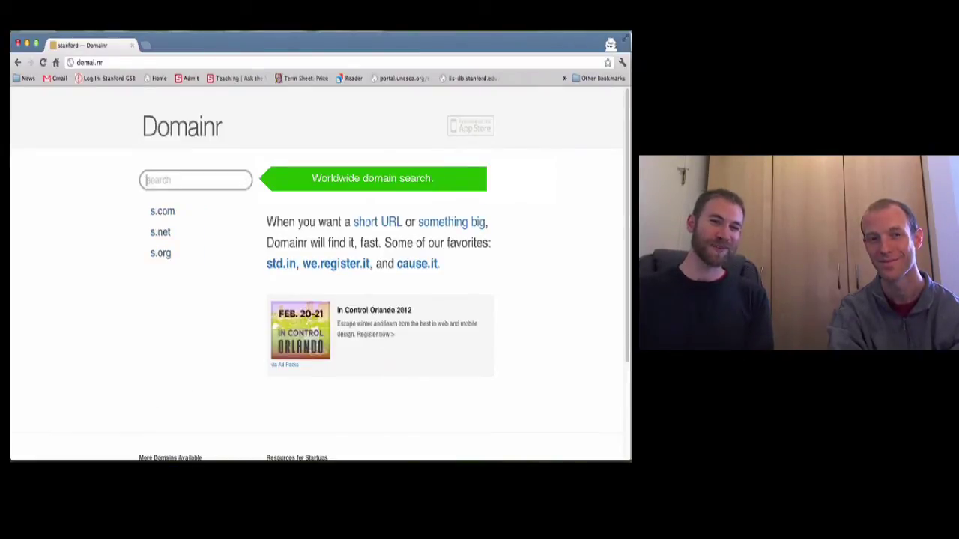
Step: Search 'entrepreneurship' for domain hacks like entrepreneur.sh/ip, then start a new 'venturelab' search
type("entrepreneurship")
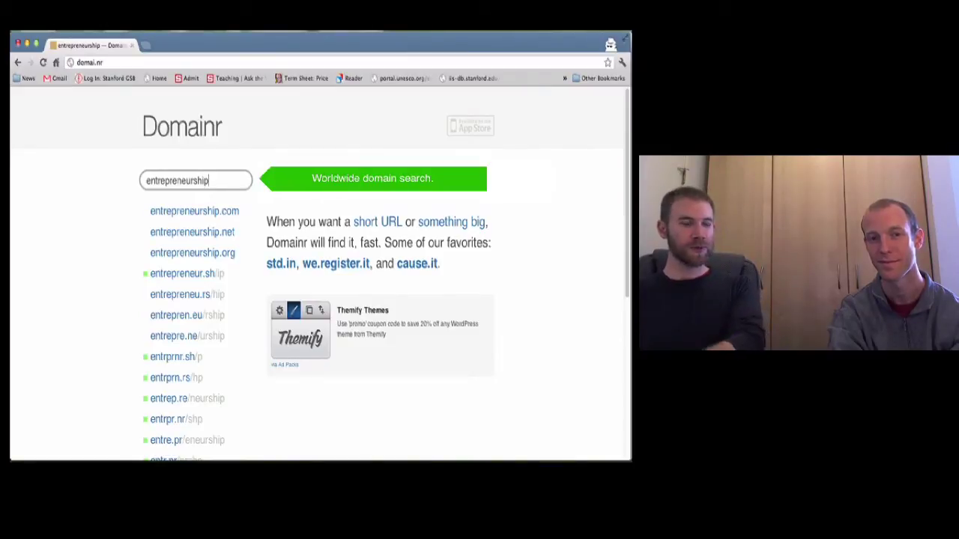
key("BackSpace")
key("BackSpace")
key("BackSpace")
key("BackSpace")
key("BackSpace")
key("BackSpace")
key("BackSpace")
key("BackSpace")
key("BackSpace")
key("BackSpace")
key("BackSpace")
key("BackSpace")
key("BackSpace")
key("BackSpace")
key("BackSpace")
key("BackSpace")
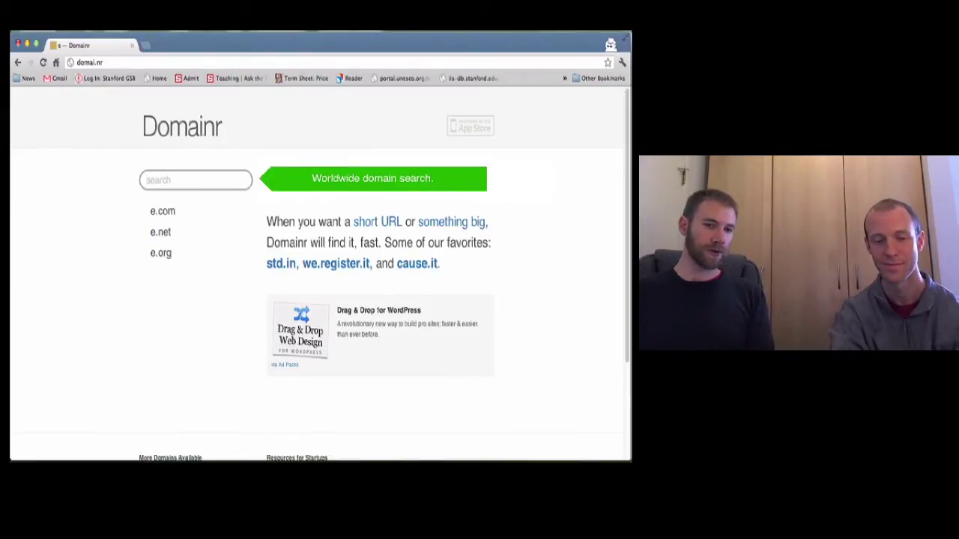
type("venture")
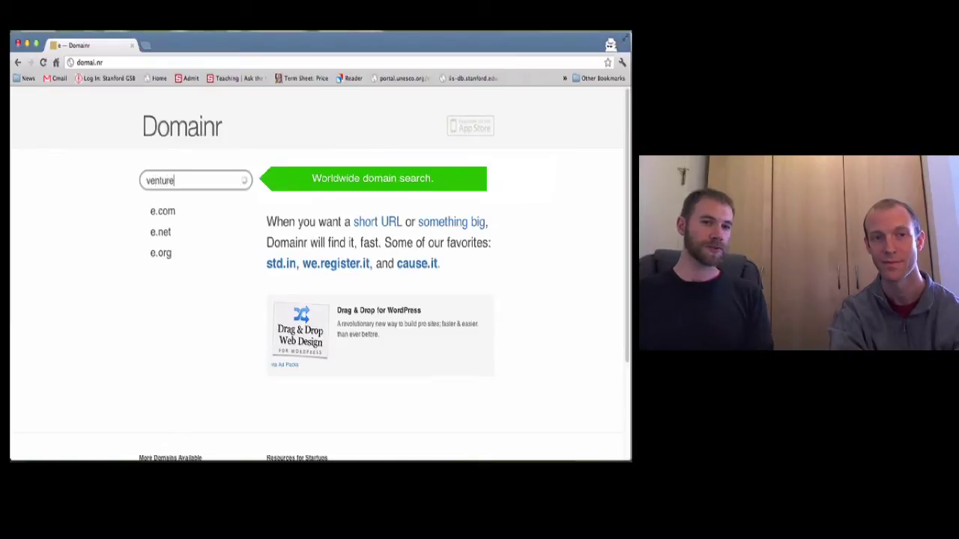
type("lab")
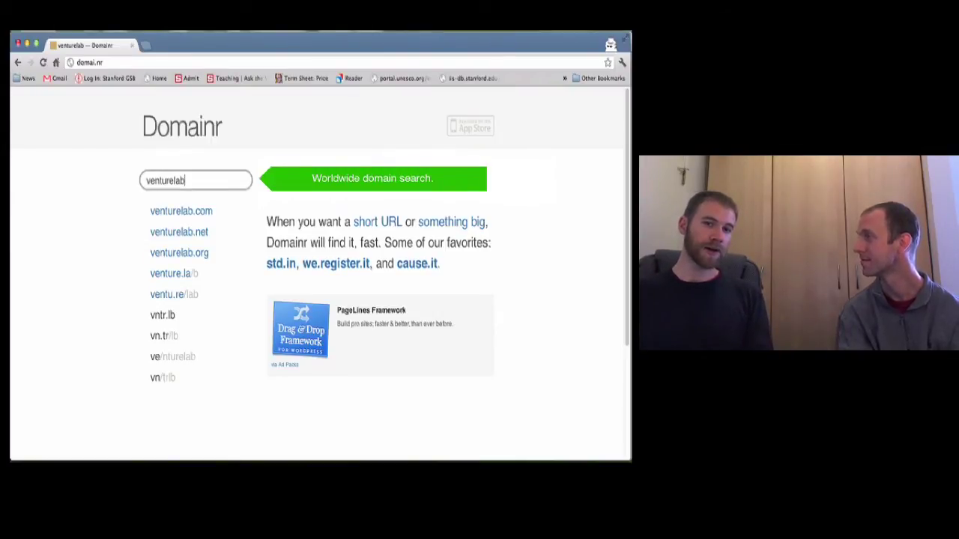
Step: Swap the venturelab query for a person's run-together full name to get new domain hacks
key("BackSpace")
key("BackSpace")
key("BackSpace")
key("BackSpace")
key("BackSpace")
key("BackSpace")
key("BackSpace")
key("BackSpace")
key("BackSpace")
key("BackSpace")
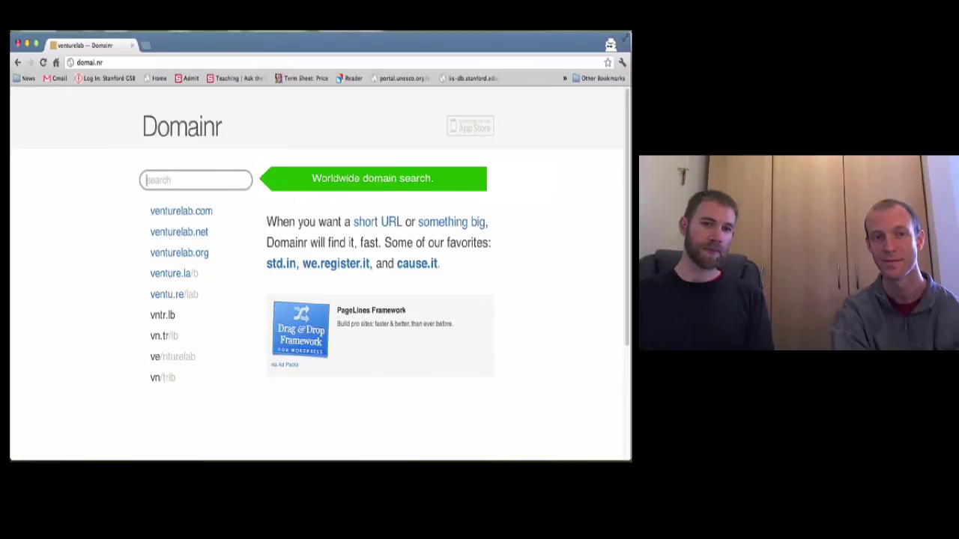
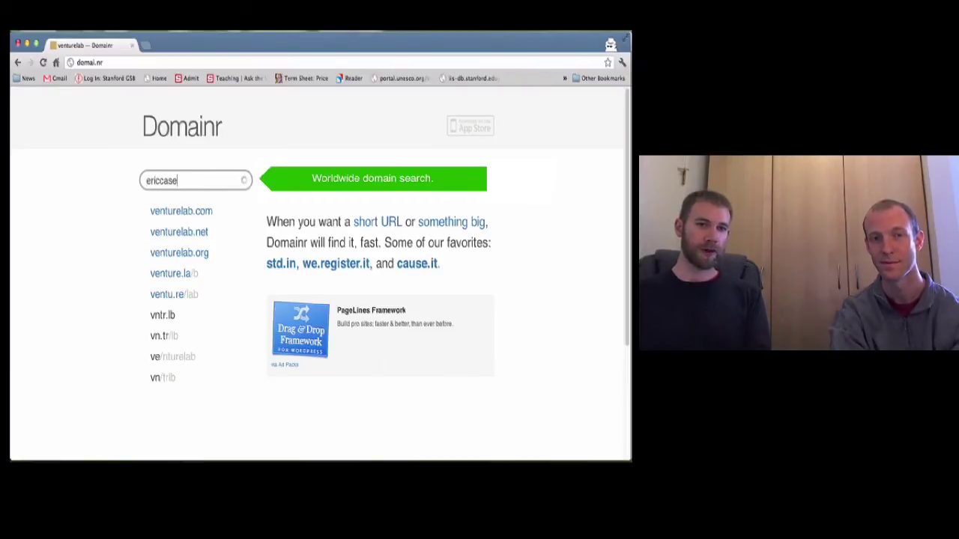